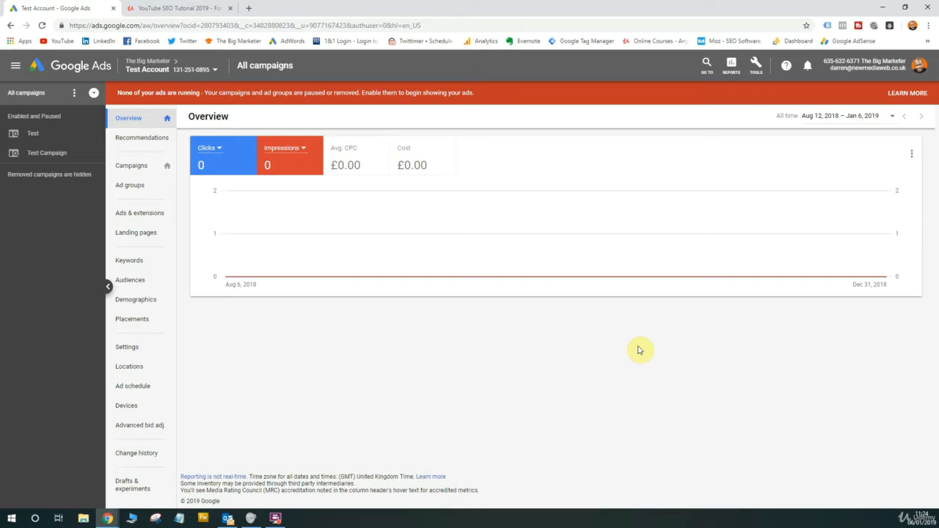
Start a search for new keywords in Keyword Planner with seo as the first term
click(756, 66)
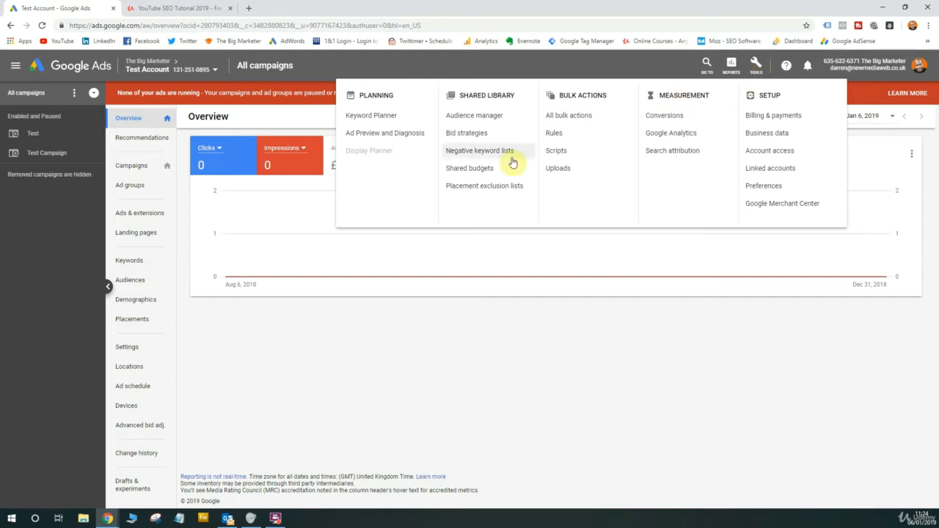
click(396, 119)
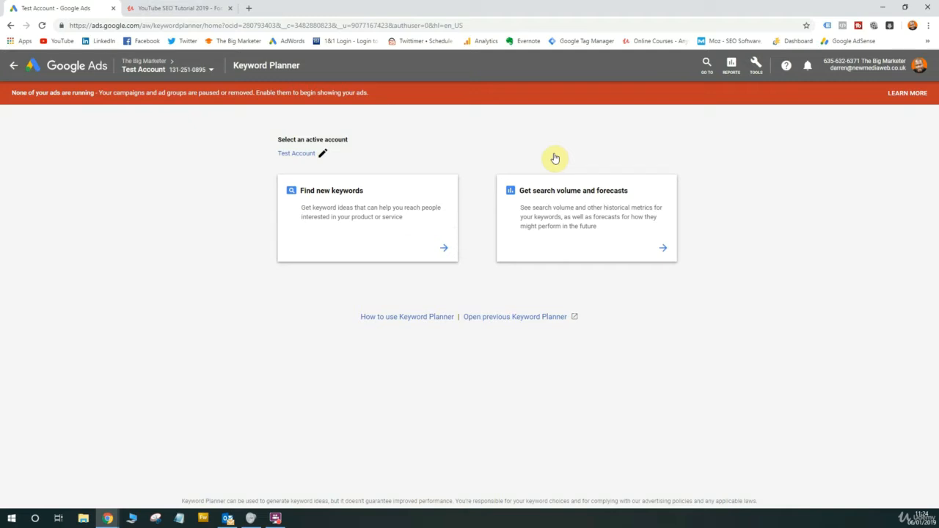
click(408, 220)
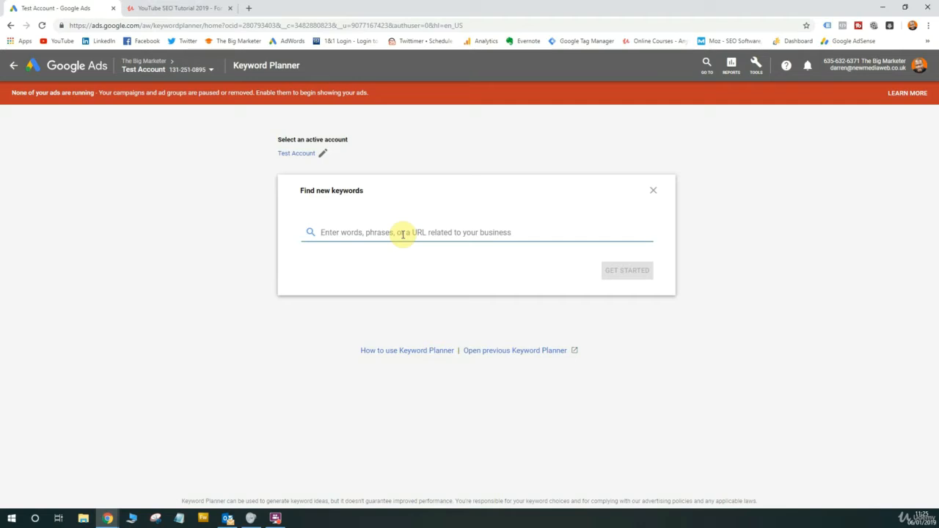
text(seo,)
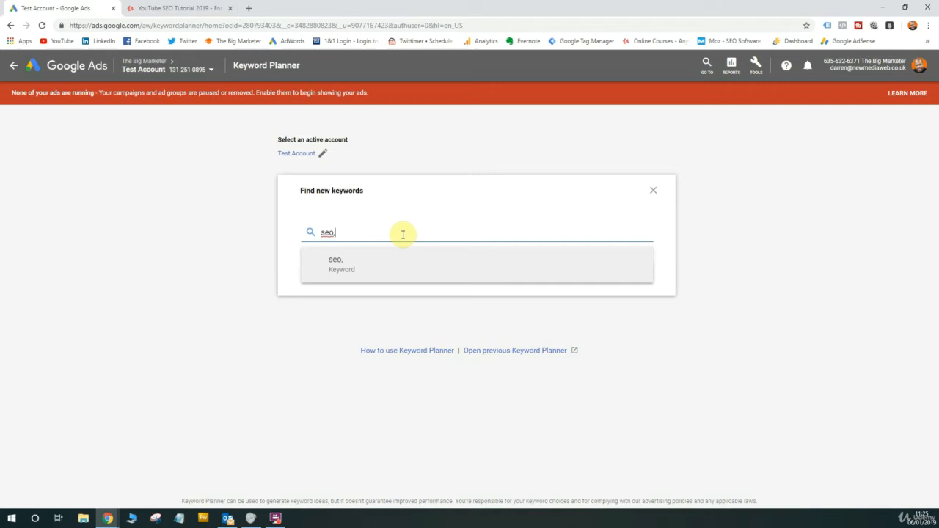
key(Return)
text(seo keywo)
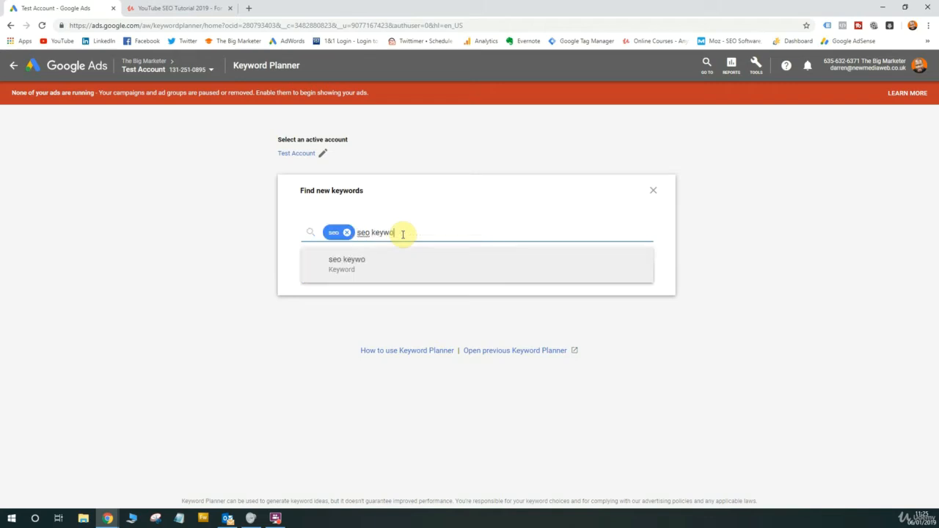
text(rds,)
key(Return)
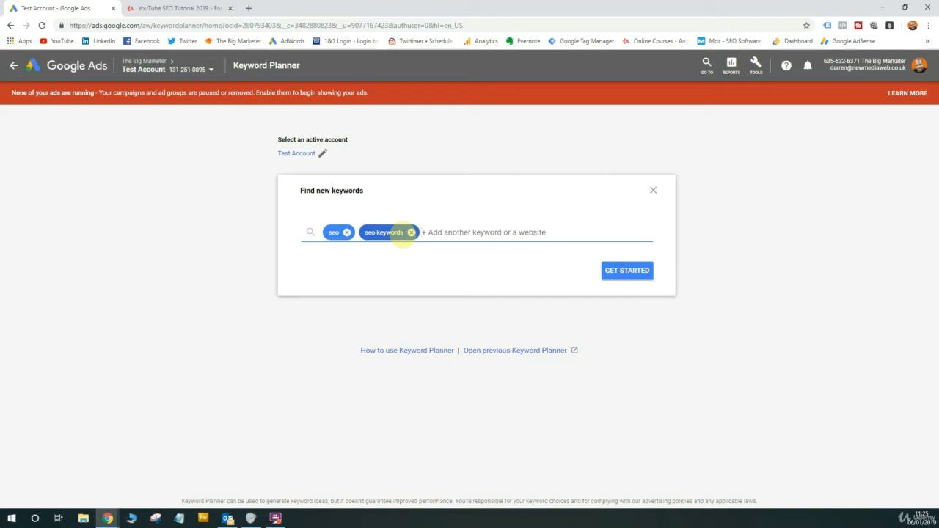
text(organic sa)
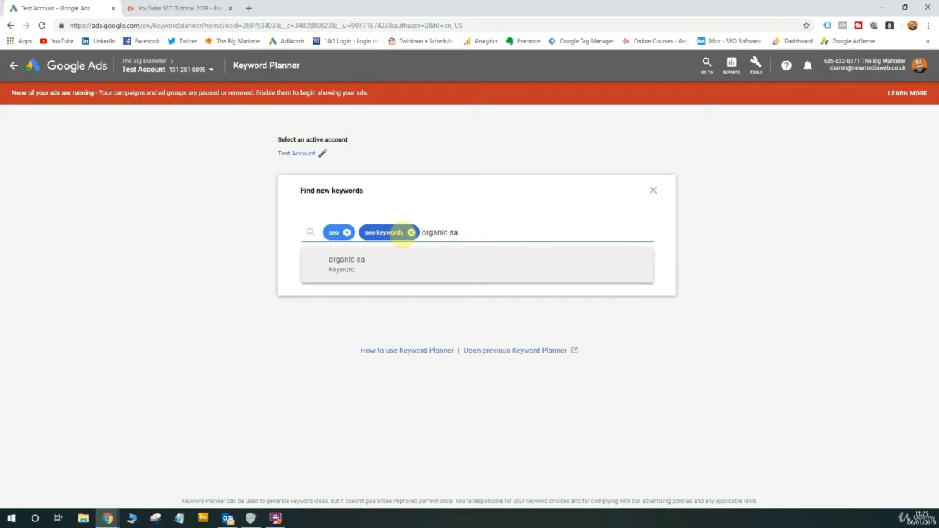
key(BackSpace)
text(earch,)
click(446, 267)
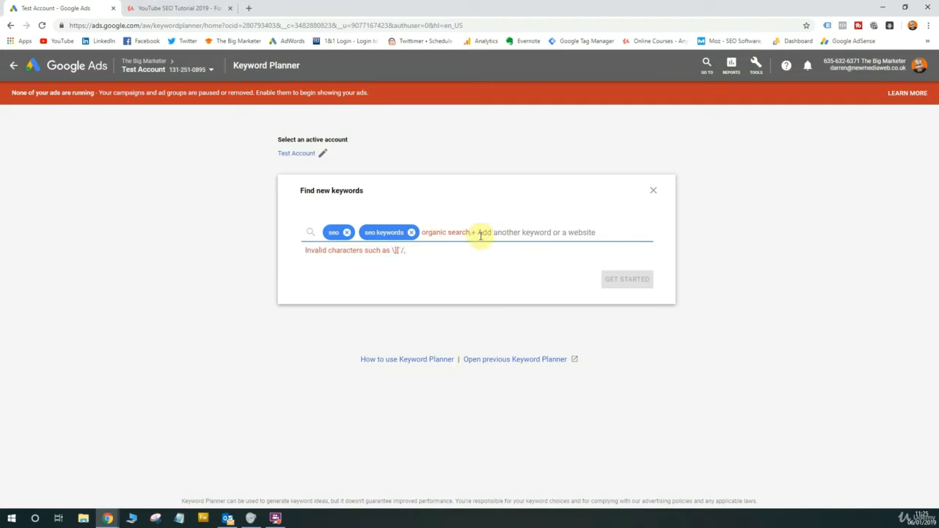
key(ctrl+a)
key(BackSpace)
key(BackSpace)
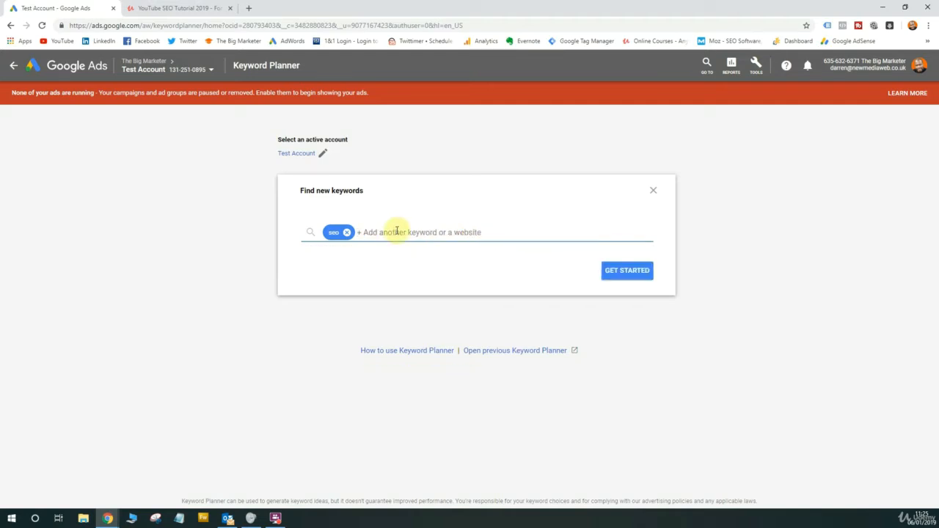
Add seo keywords and organic search as further terms and generate the keyword ideas
text(seo keywords,)
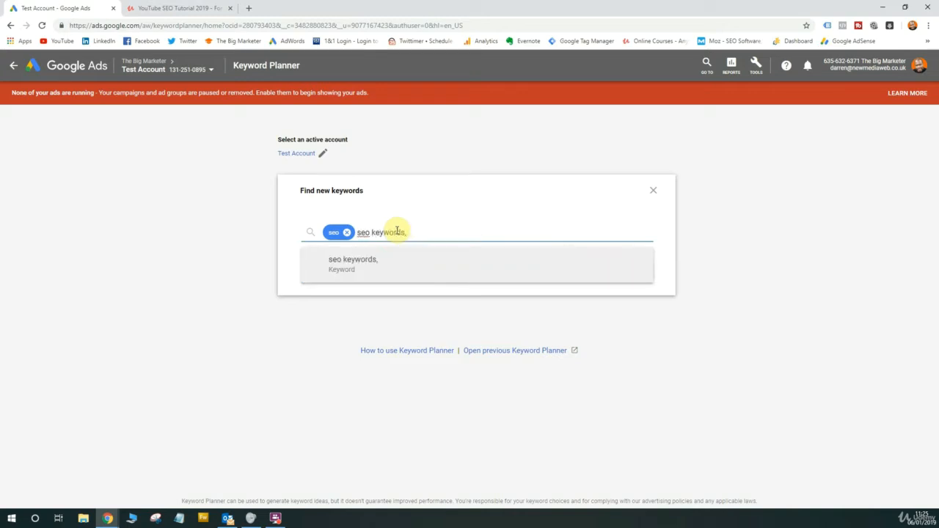
key(BackSpace)
key(Return)
text(org)
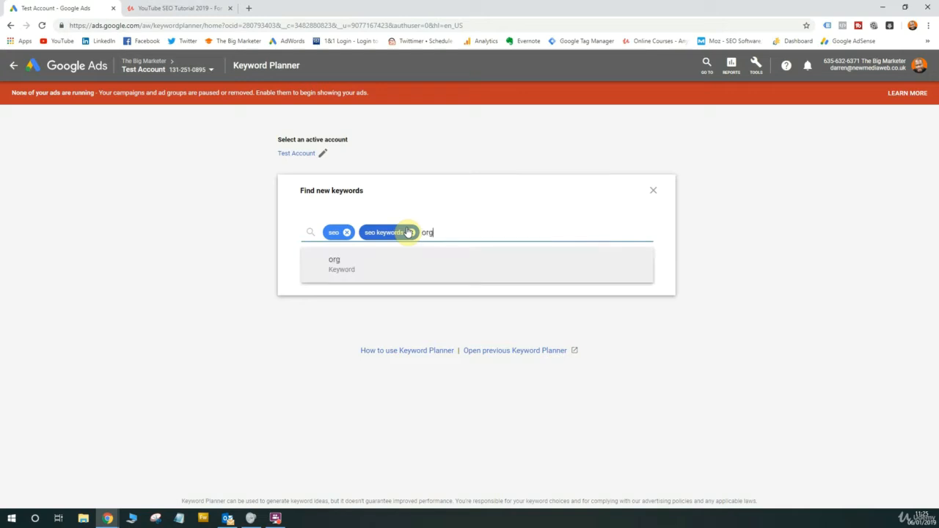
text(anic search)
key(Return)
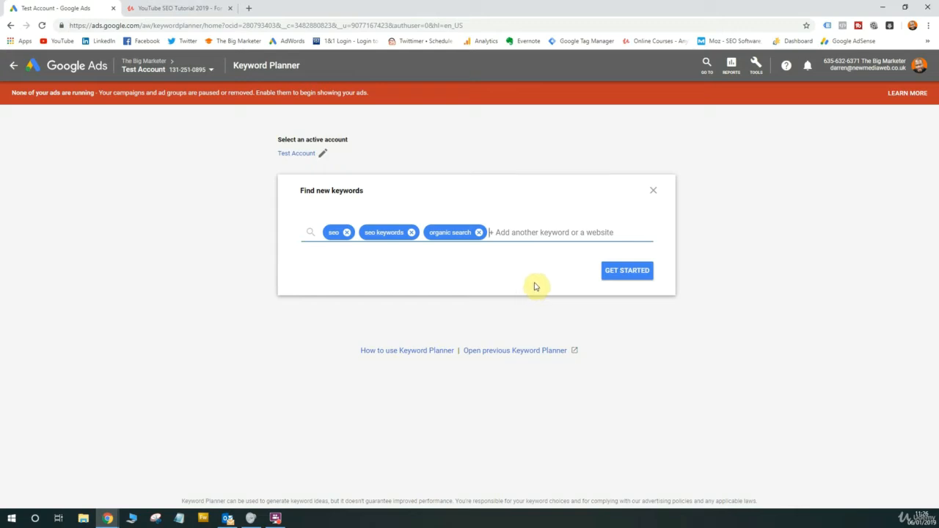
click(649, 273)
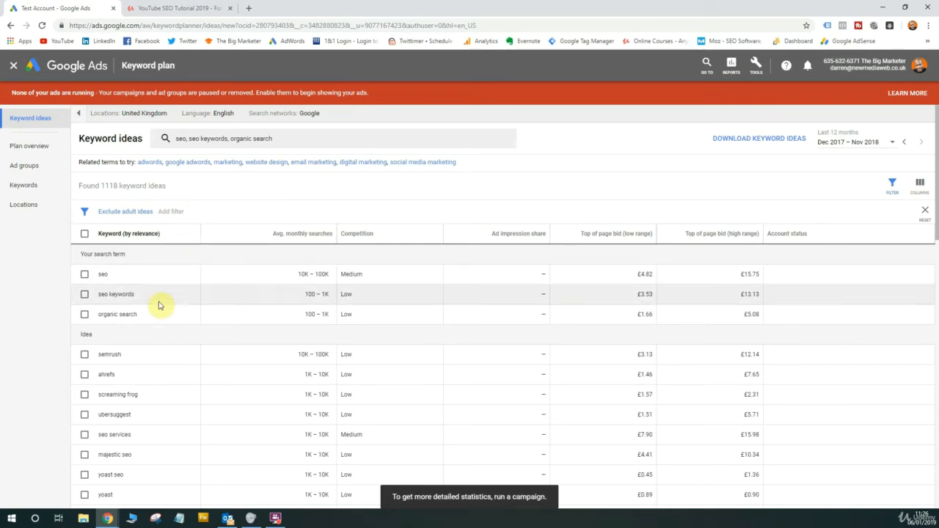
Download the keyword ideas as a CSV file and open it in Excel
scroll(152, 360, down, 2)
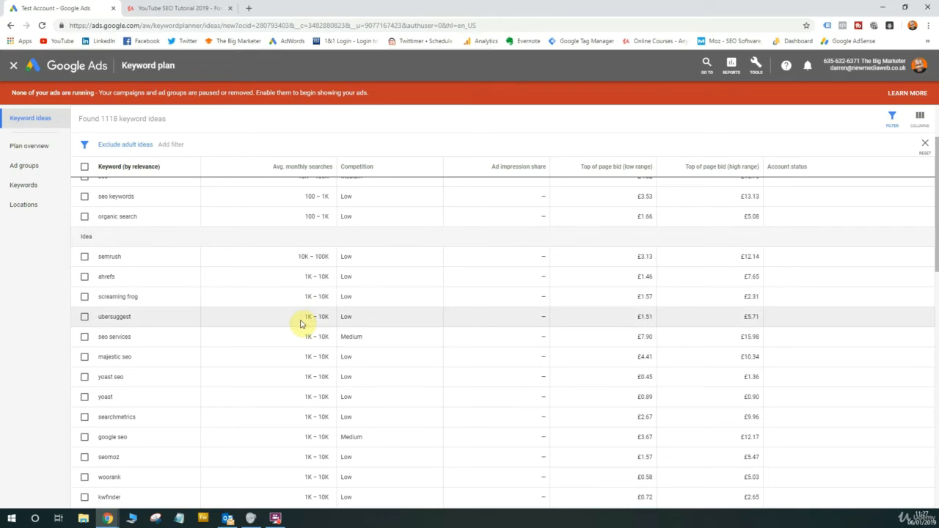
scroll(301, 324, down, 5)
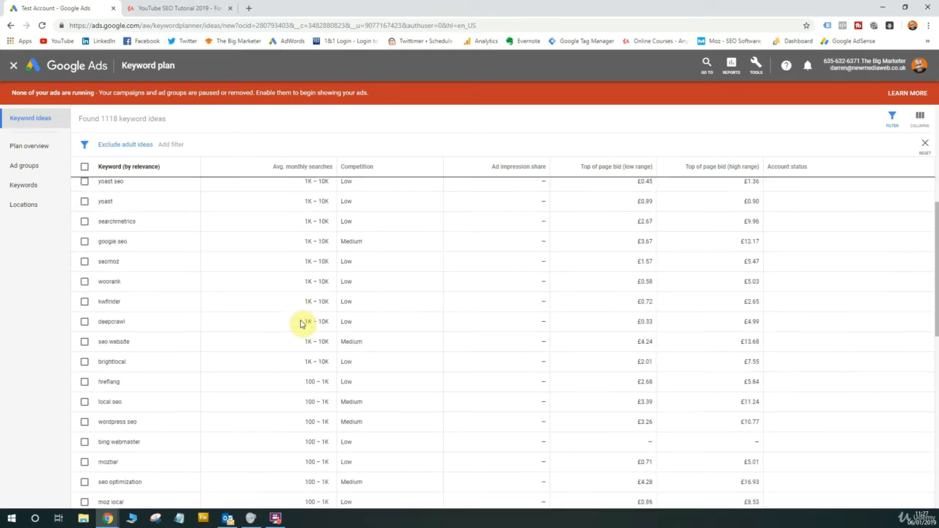
scroll(301, 324, down, 2)
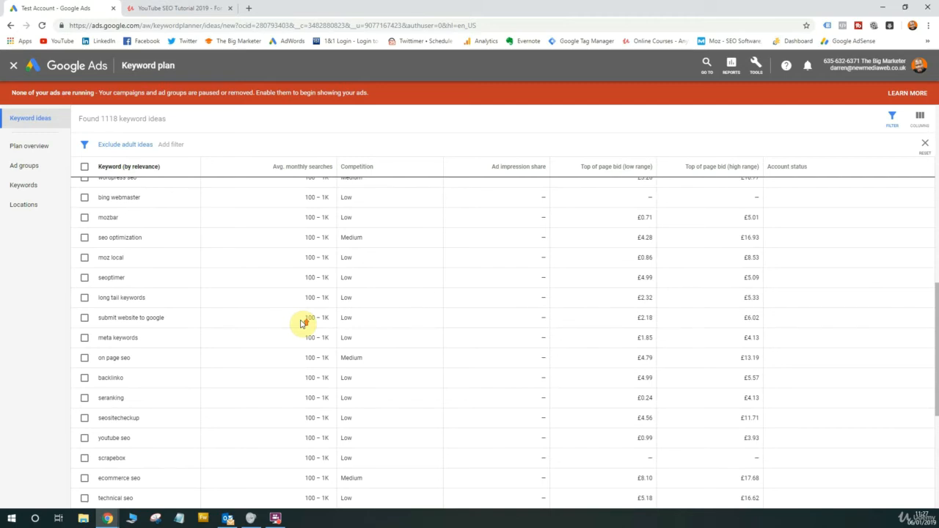
scroll(301, 324, up, 8)
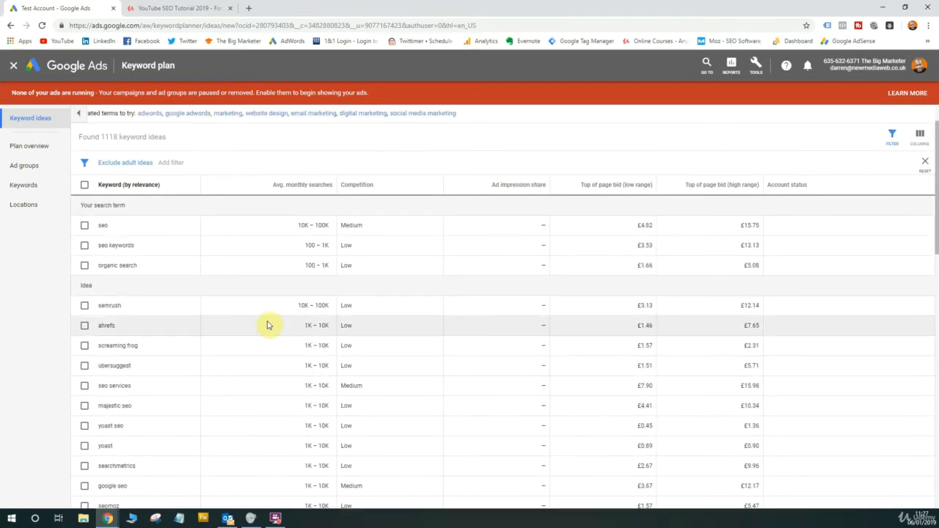
scroll(267, 324, up, 1)
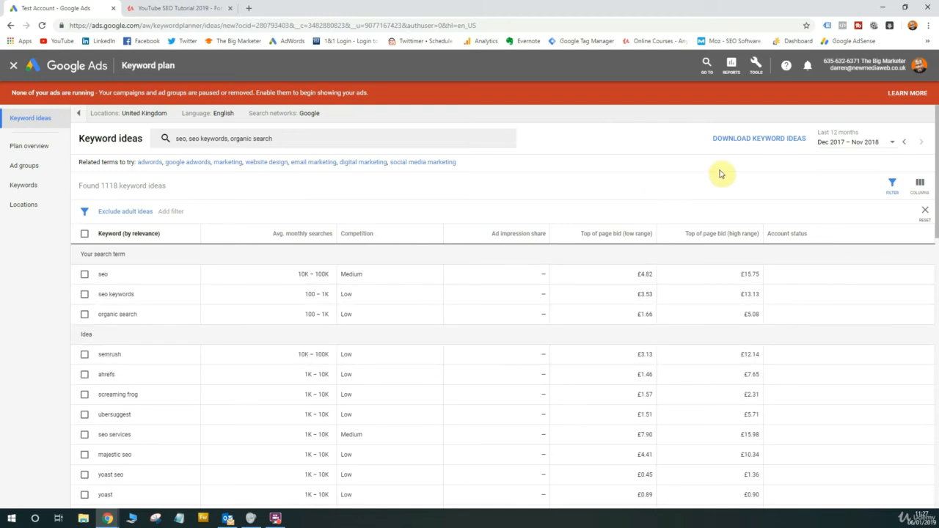
click(771, 138)
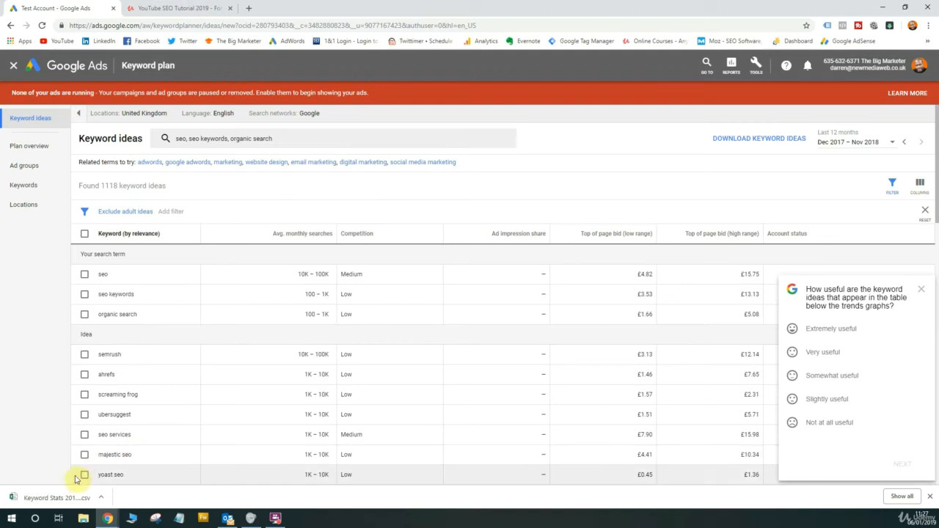
click(73, 502)
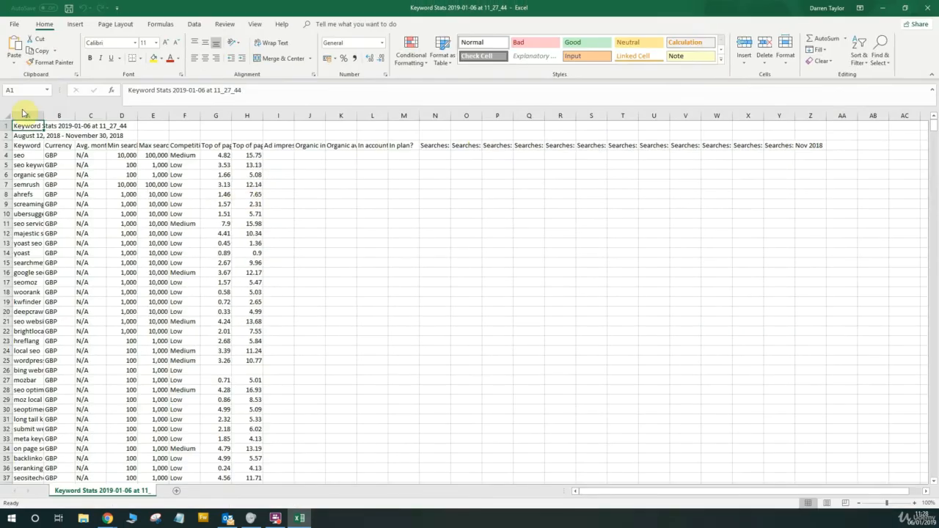
Auto-fit the widths of columns A to H to their contents
drag(30, 115, 259, 116)
double_click(262, 115)
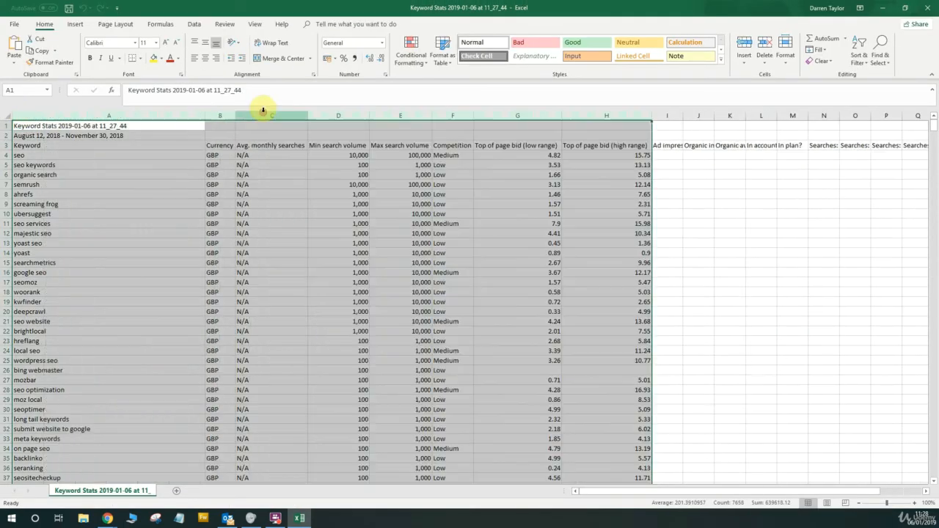
click(514, 234)
Delete the first two rows, which hold the report title and date range, above the column headings
click(8, 127)
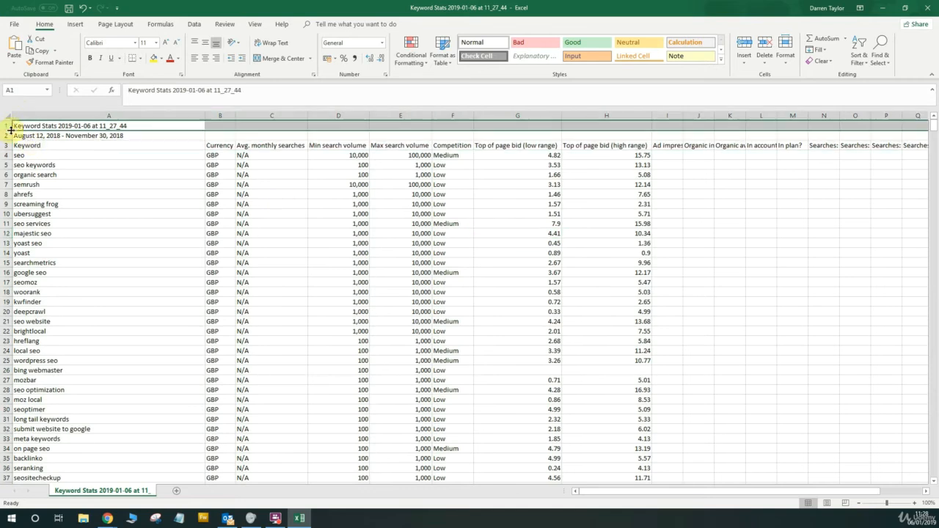
drag(7, 136, 8, 126)
right_click(53, 128)
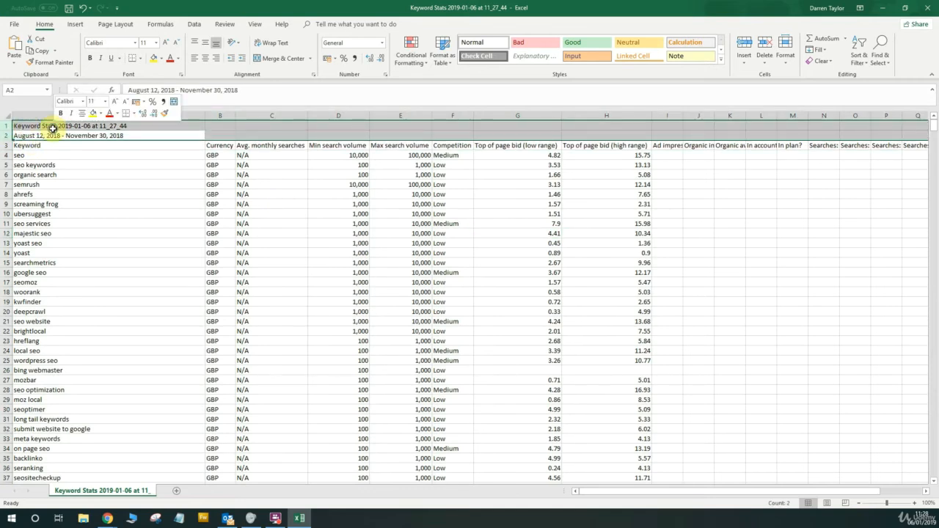
click(99, 204)
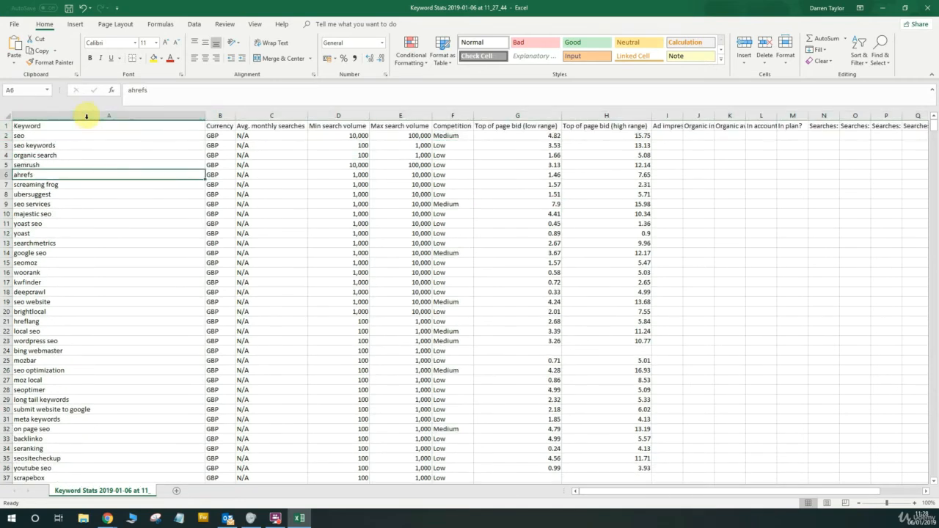
Format the headings from Keyword to Top of page bid (high range) with a black fill and white text
drag(86, 126, 608, 124)
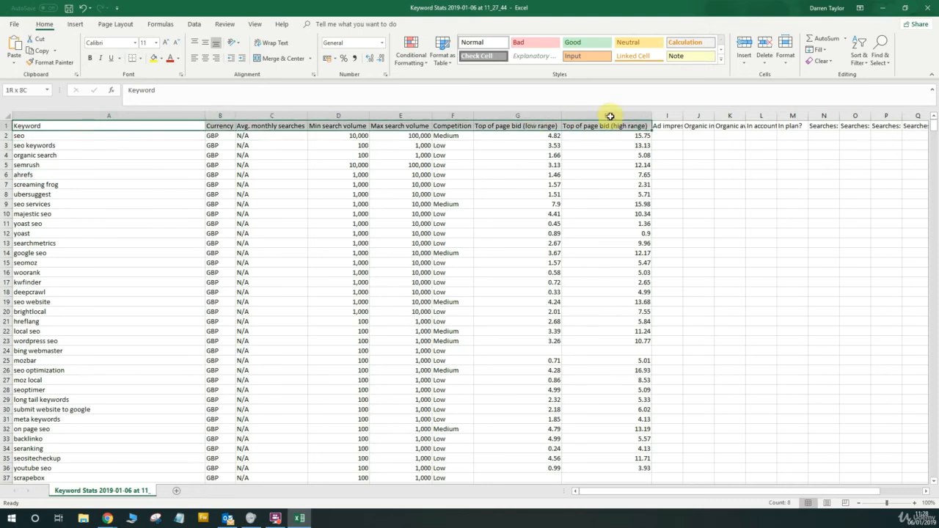
click(162, 58)
click(161, 81)
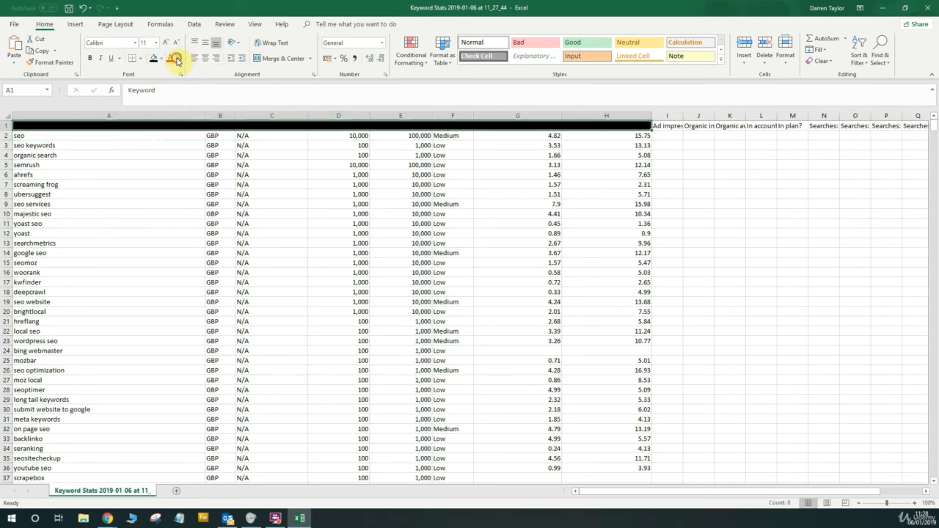
click(177, 59)
click(173, 90)
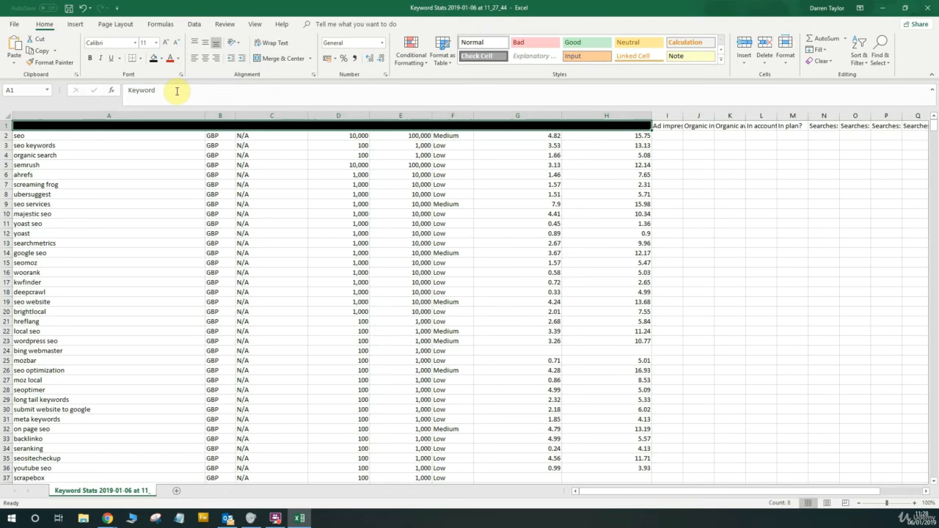
click(361, 176)
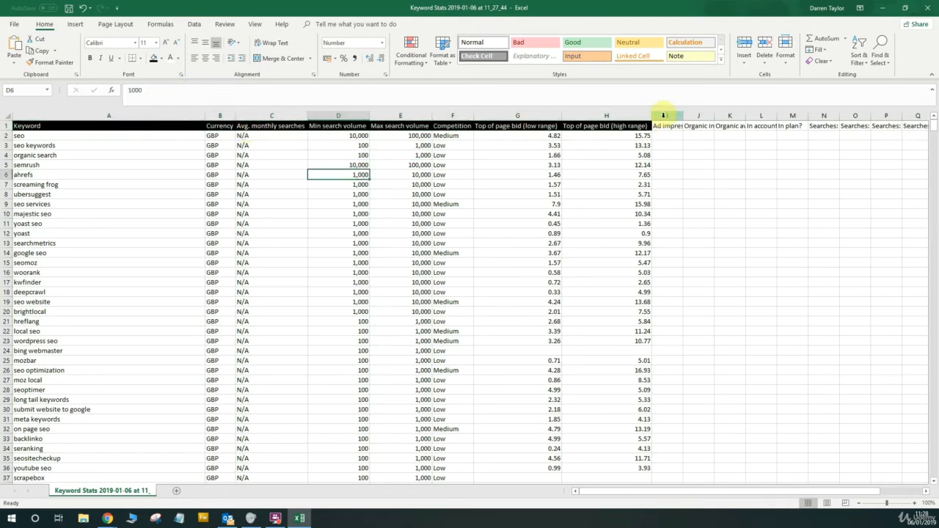
Clear the contents of columns I to Y, from Ad impression share through the monthly searches
drag(663, 116, 876, 172)
key(Delete)
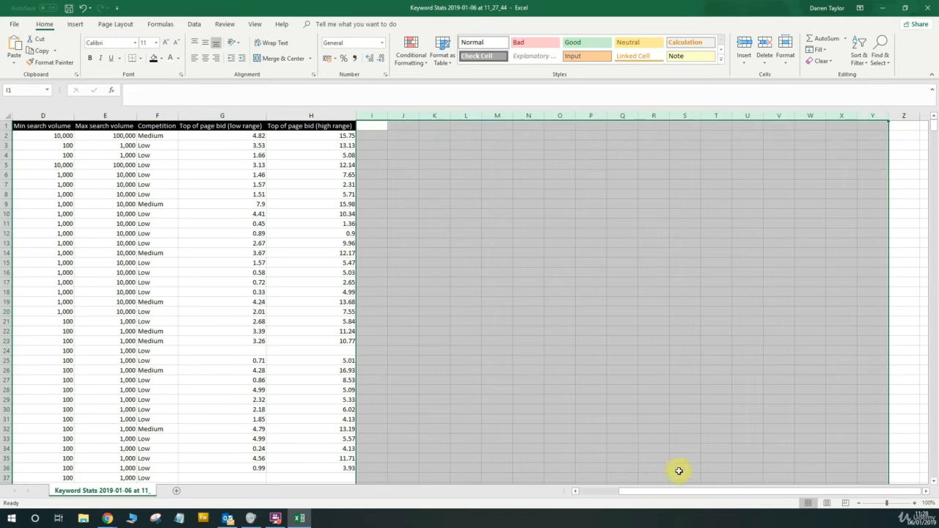
drag(680, 491, 604, 491)
click(468, 235)
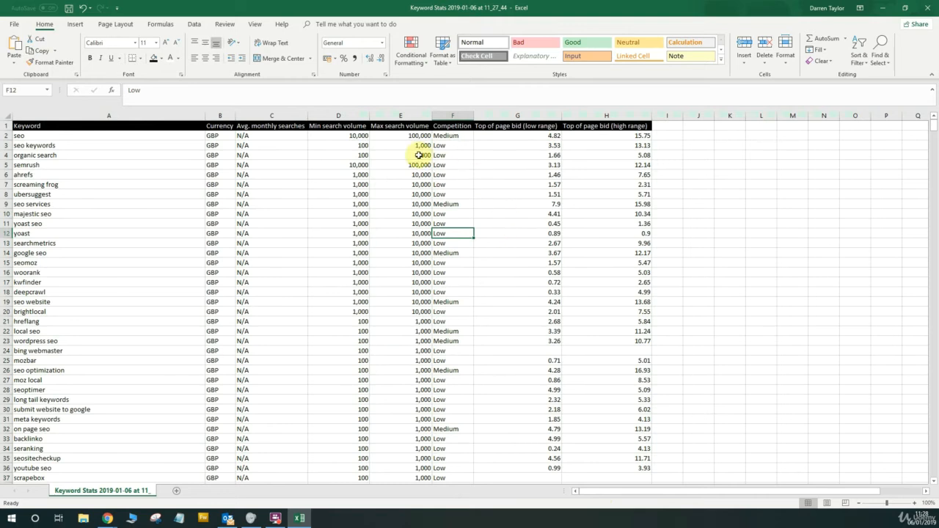
Turn on filters for the heading row of the keyword table
click(158, 126)
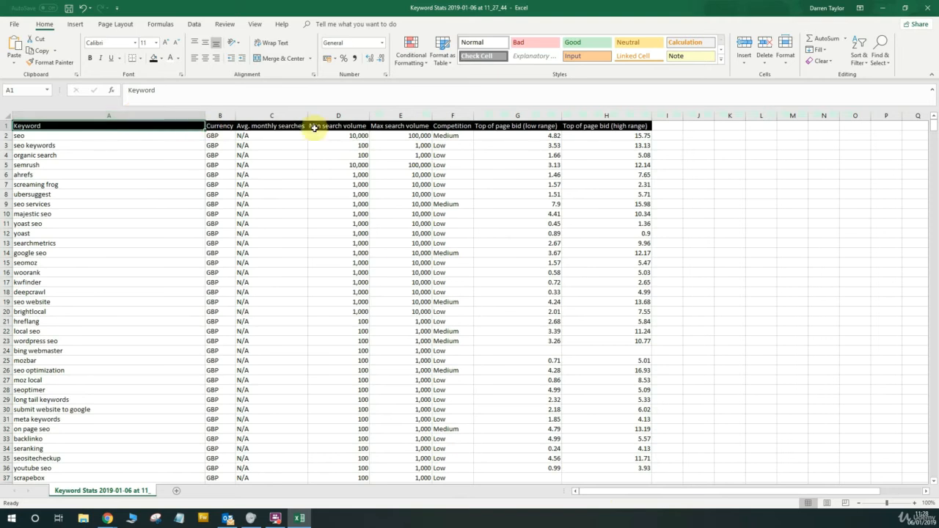
click(193, 24)
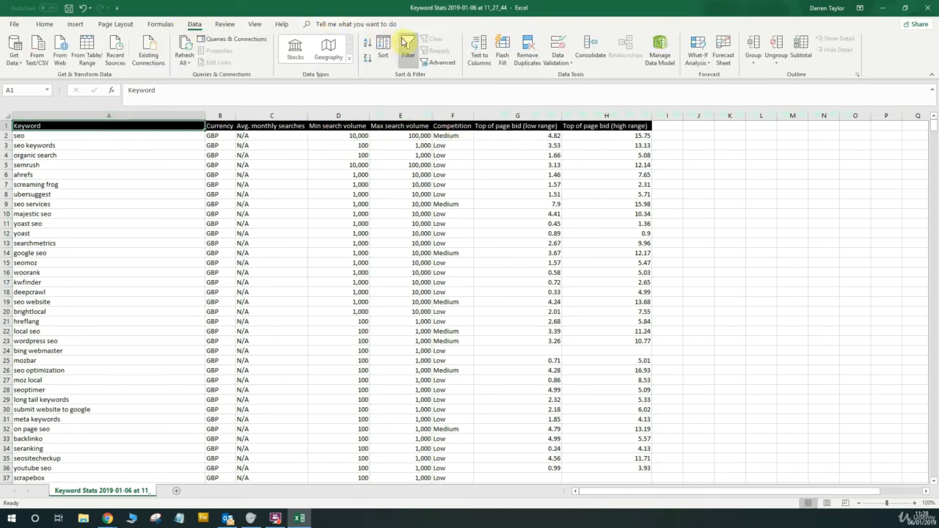
click(408, 46)
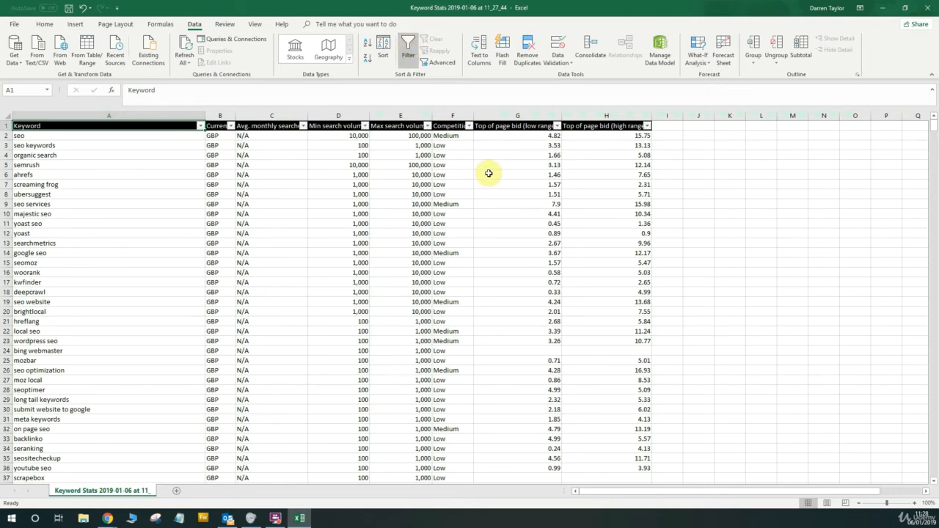
Filter the Competition column so that only keywords marked Low are shown
click(470, 126)
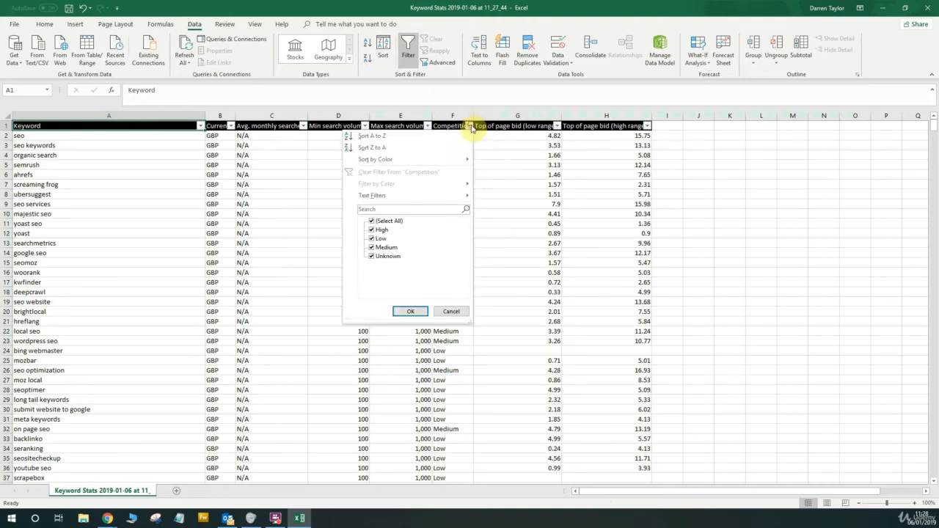
click(372, 222)
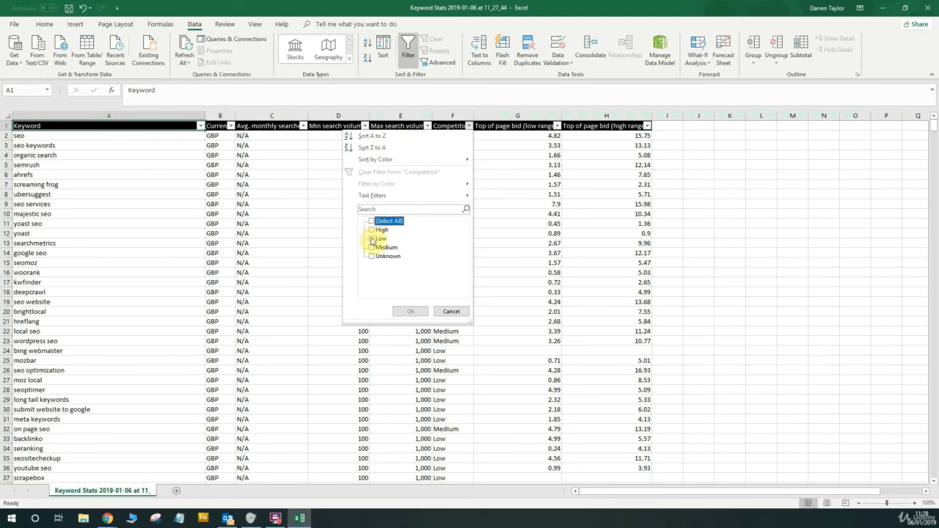
click(372, 239)
click(408, 311)
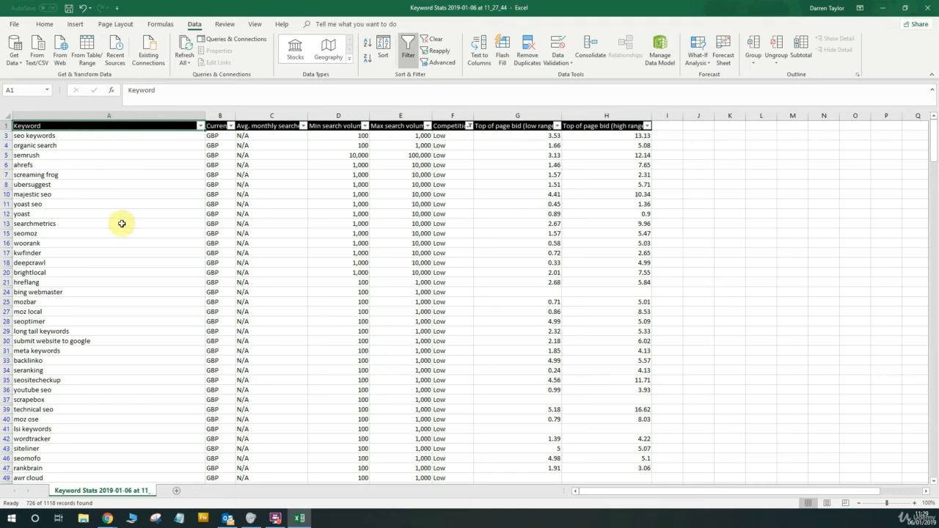
Look through the low-competition keywords and check which filter values the average monthly searches column offers
click(45, 136)
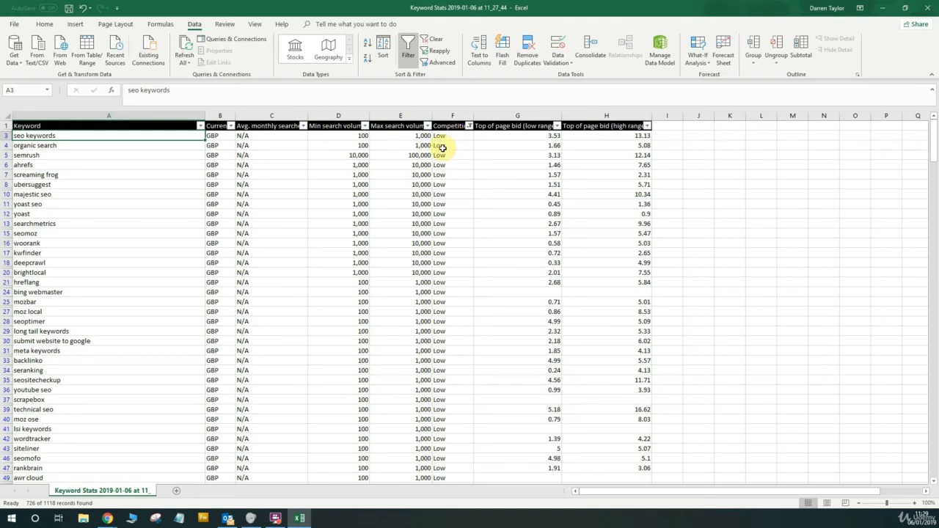
click(124, 155)
scroll(130, 248, down, 4)
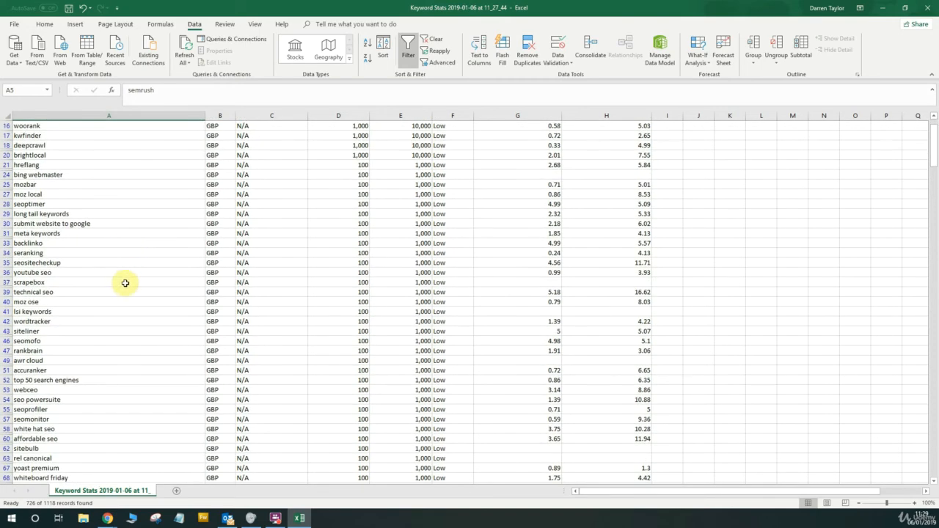
scroll(133, 303, down, 2)
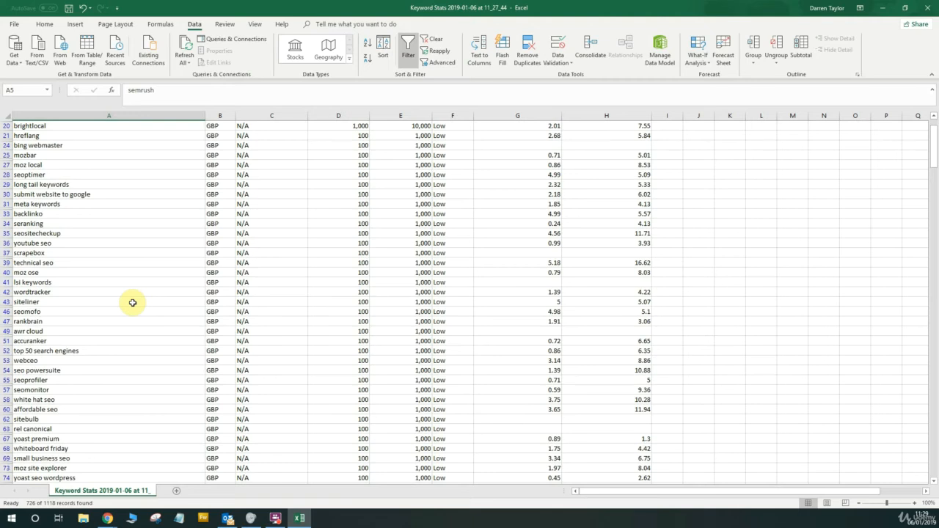
scroll(133, 303, up, 6)
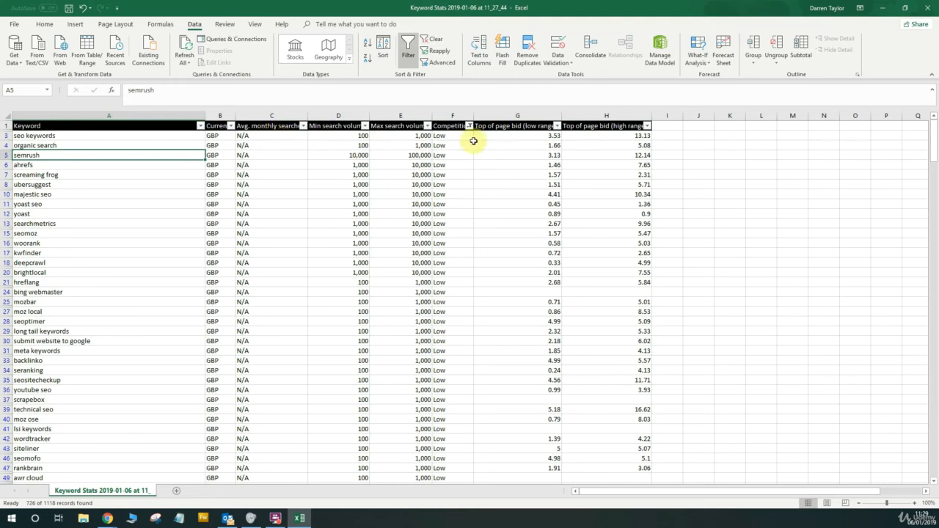
click(303, 126)
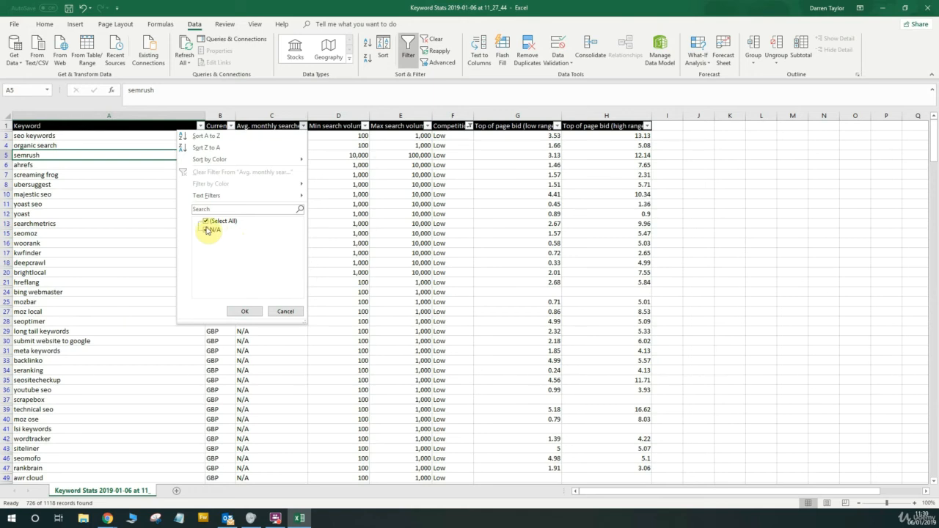
click(278, 314)
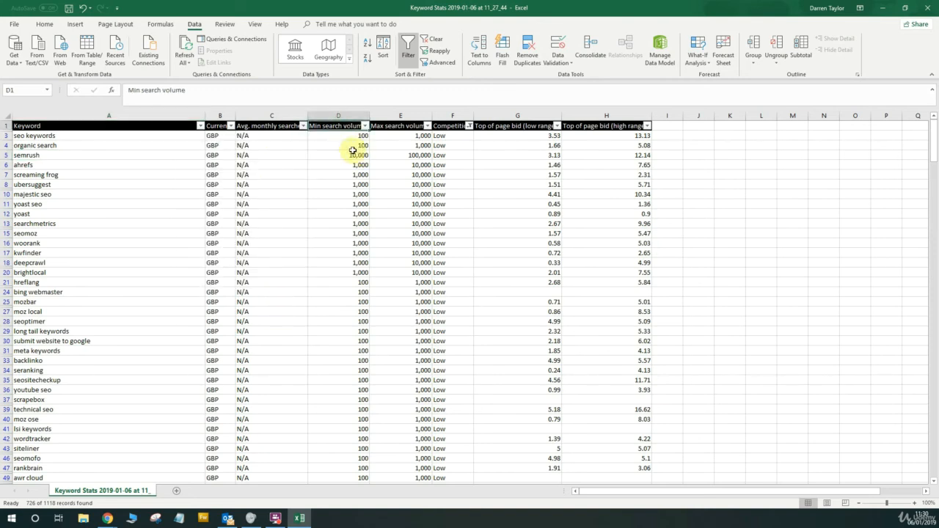
Filter the Min search volume column to exclude 10,000, keeping 10, 100 and 1,000
drag(345, 136, 342, 360)
click(346, 245)
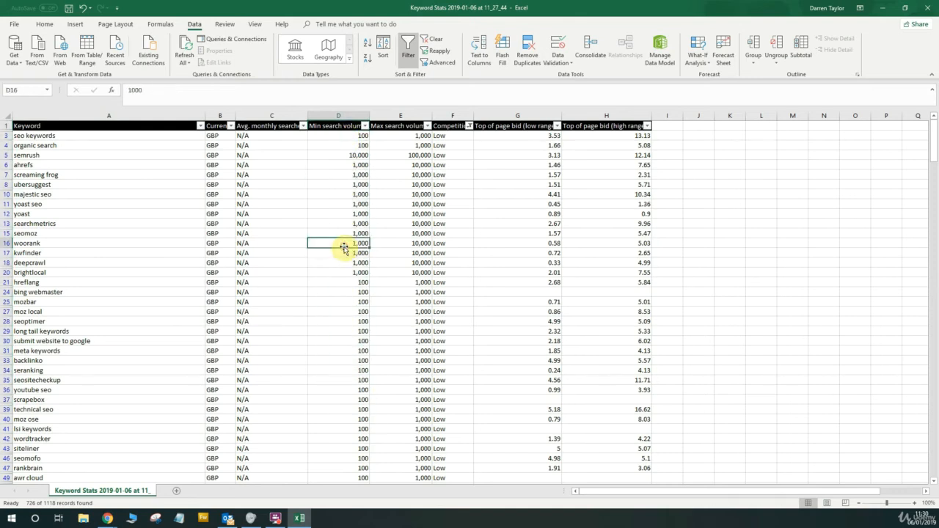
click(365, 132)
click(365, 126)
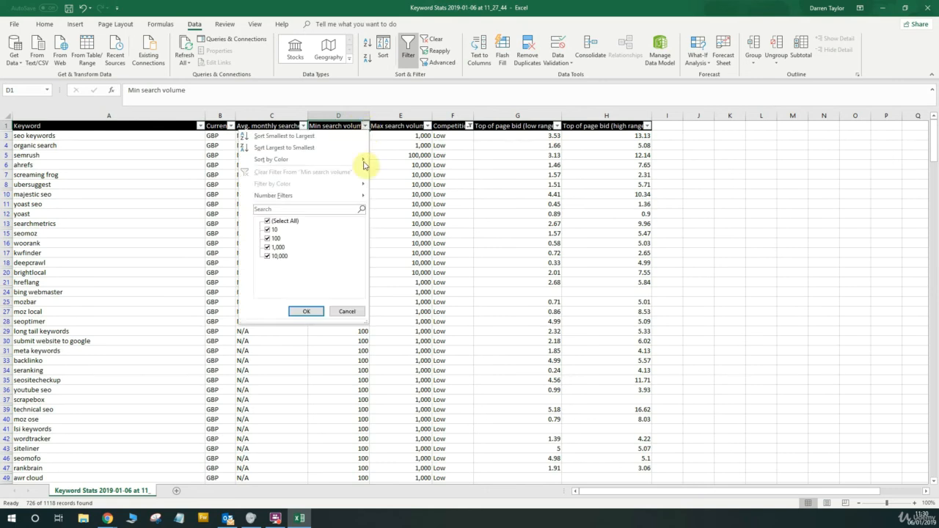
click(268, 257)
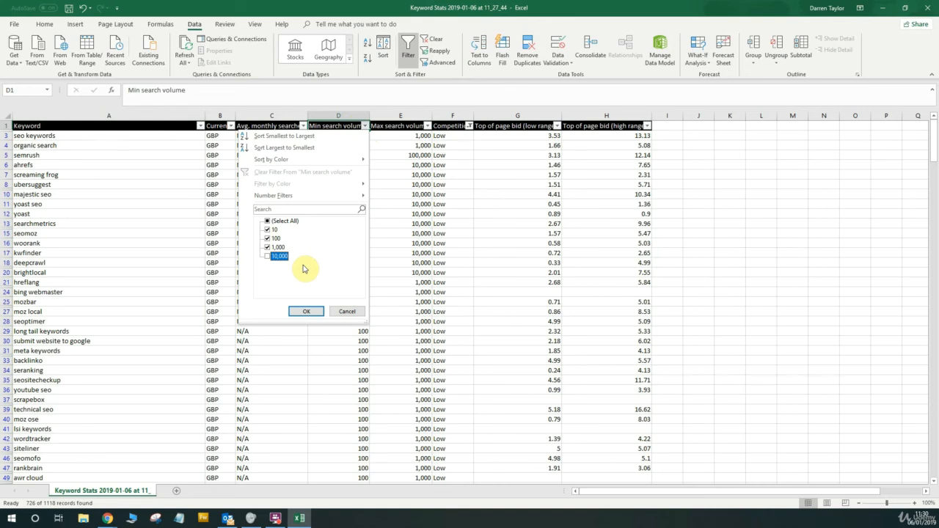
click(306, 311)
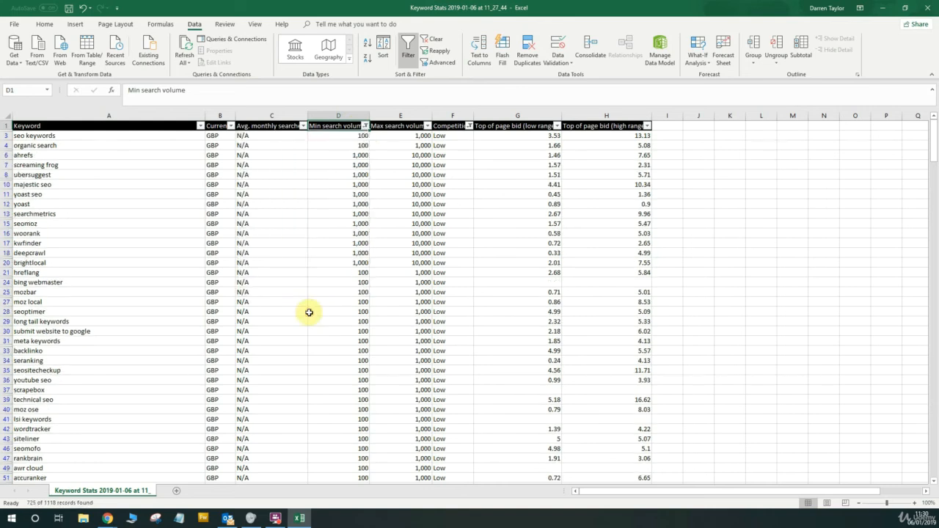
Review the filtered keywords for possible content topics, examining the long tail keywords and youtube seo rows
click(386, 213)
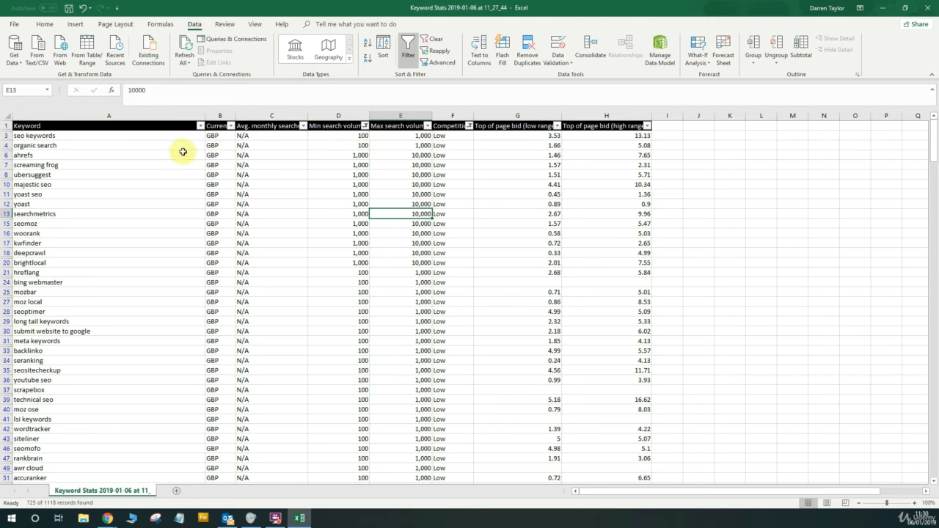
drag(123, 139, 125, 279)
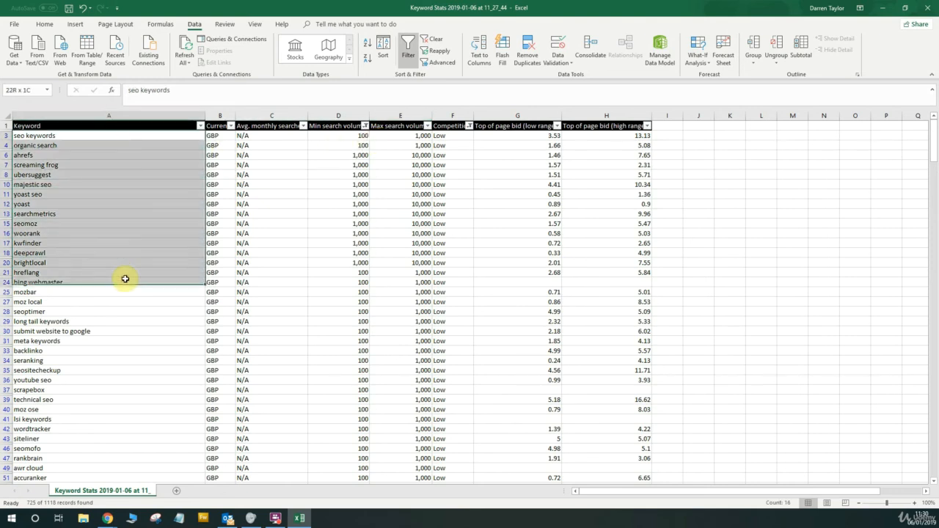
click(101, 205)
scroll(101, 202, down, 1)
scroll(100, 204, down, 4)
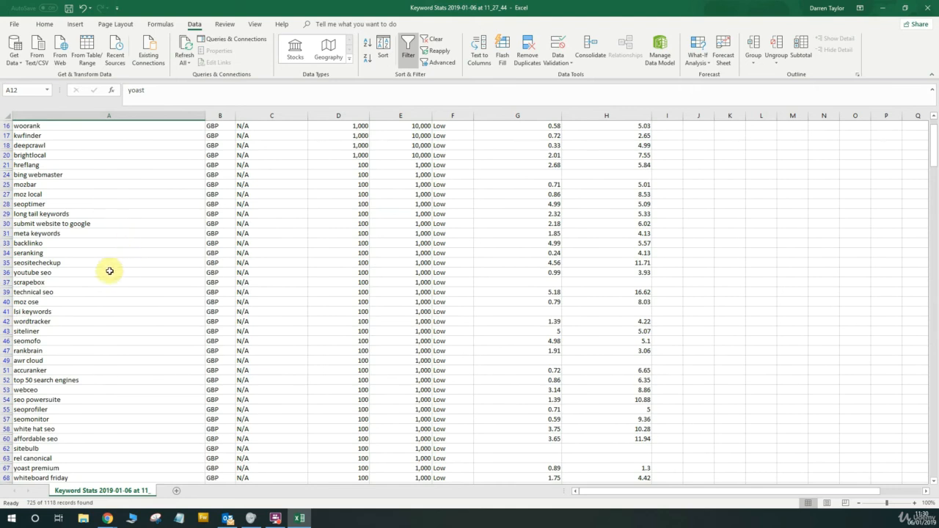
click(6, 214)
click(6, 273)
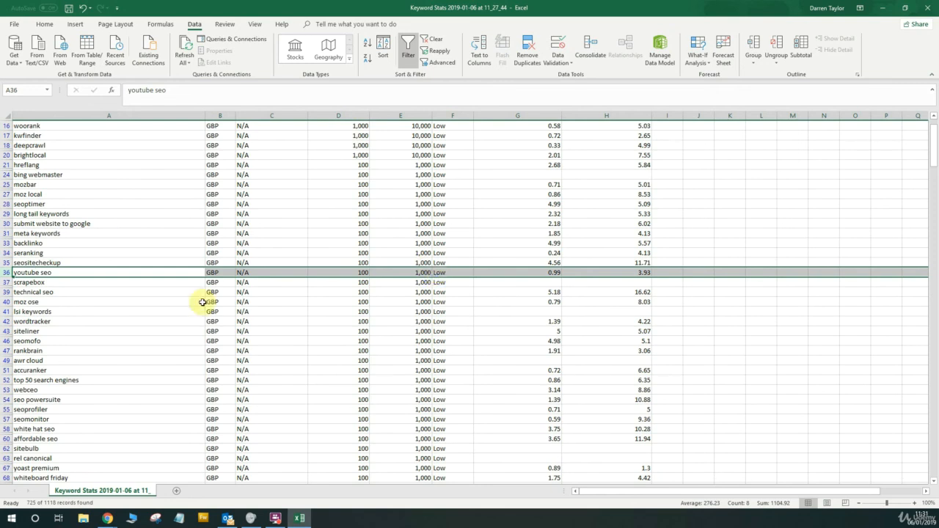
click(126, 290)
mouse_move(139, 271)
mouse_down()
mouse_move(245, 266)
mouse_move(145, 272)
mouse_up()
click(92, 282)
click(88, 270)
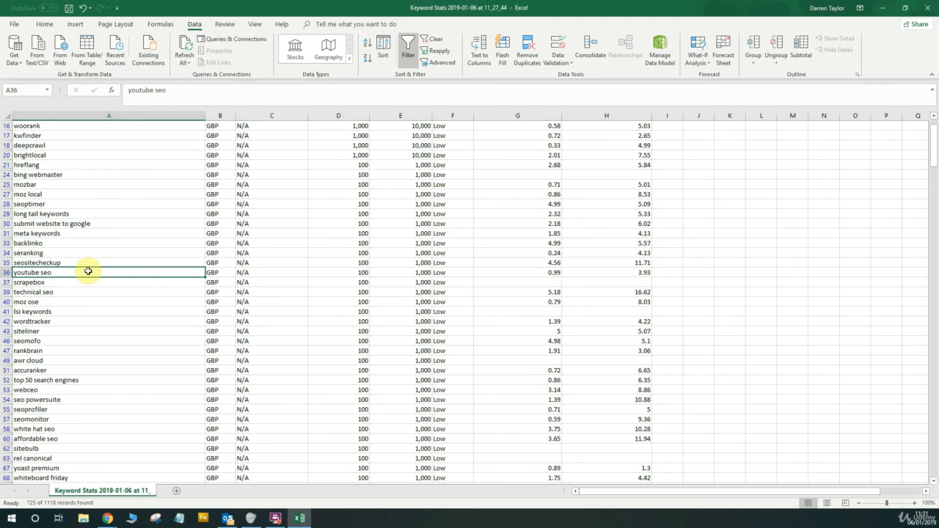
Examine further keyword ideas from lsi keywords down to cognitive seo, and return to the start of the list
click(96, 310)
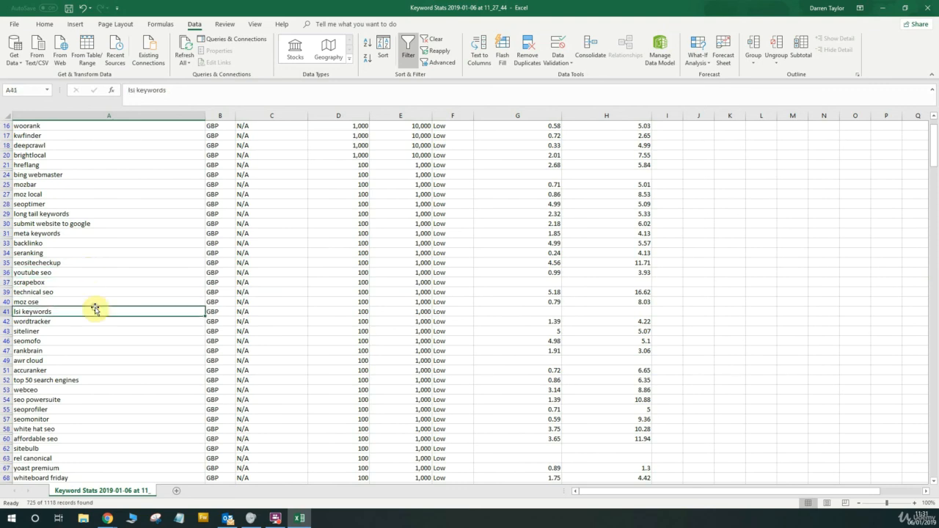
scroll(109, 355, down, 2)
scroll(110, 355, down, 3)
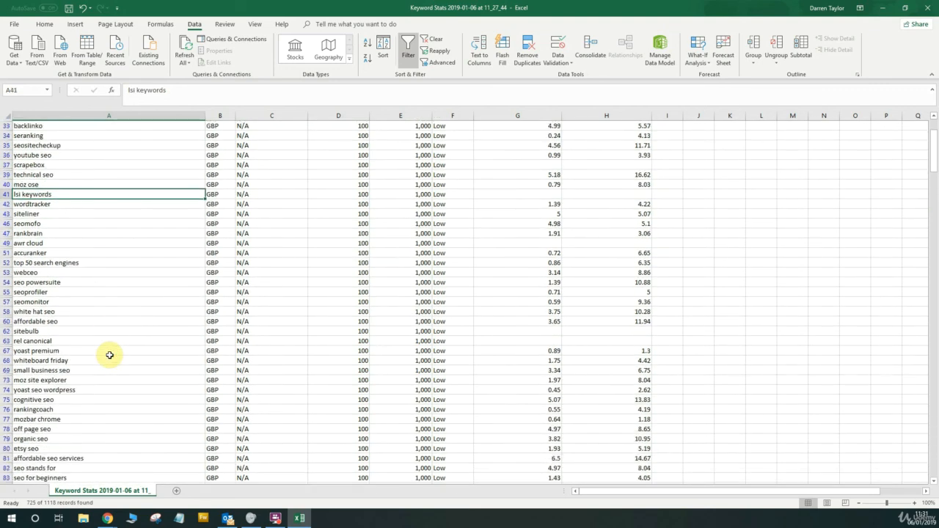
click(110, 355)
click(119, 382)
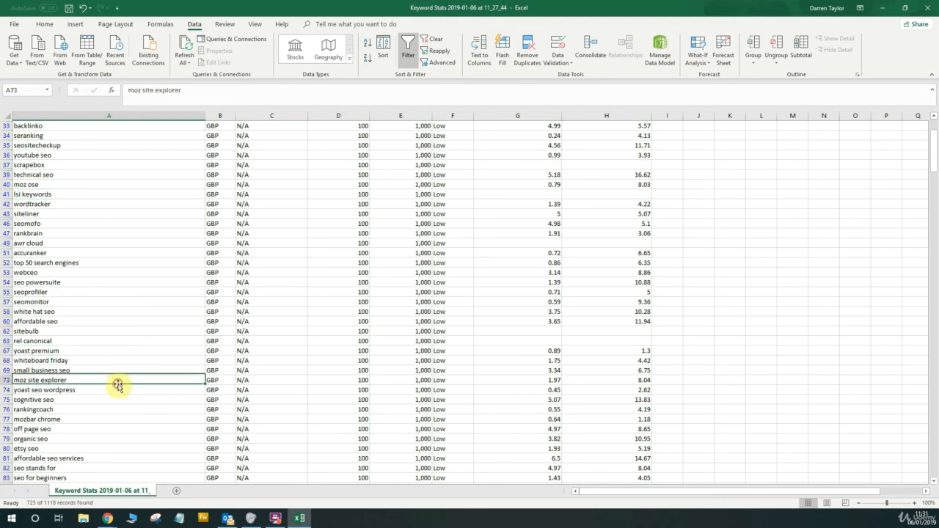
click(121, 401)
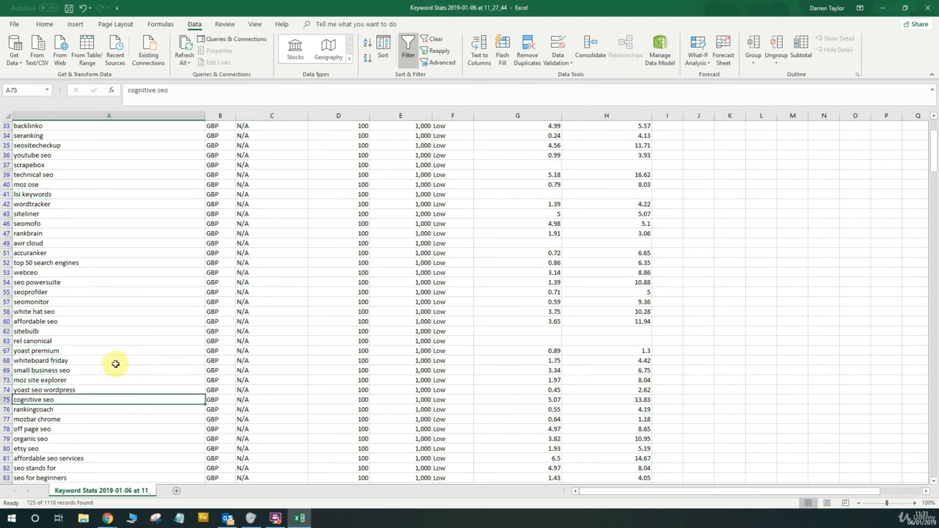
scroll(116, 367, up, 5)
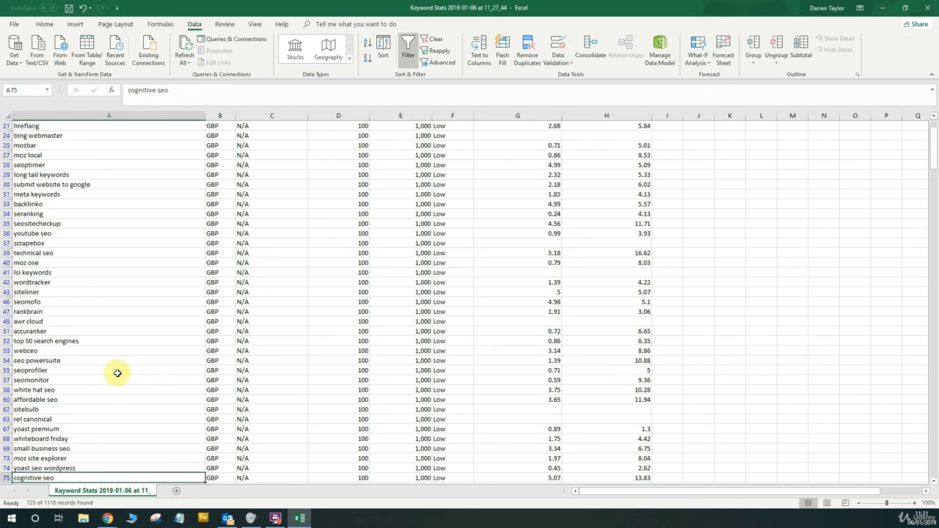
scroll(118, 373, up, 3)
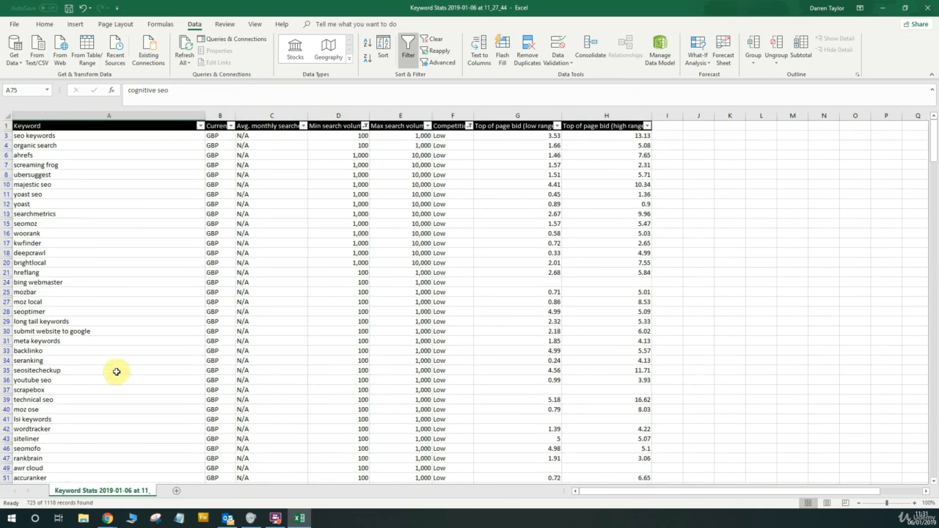